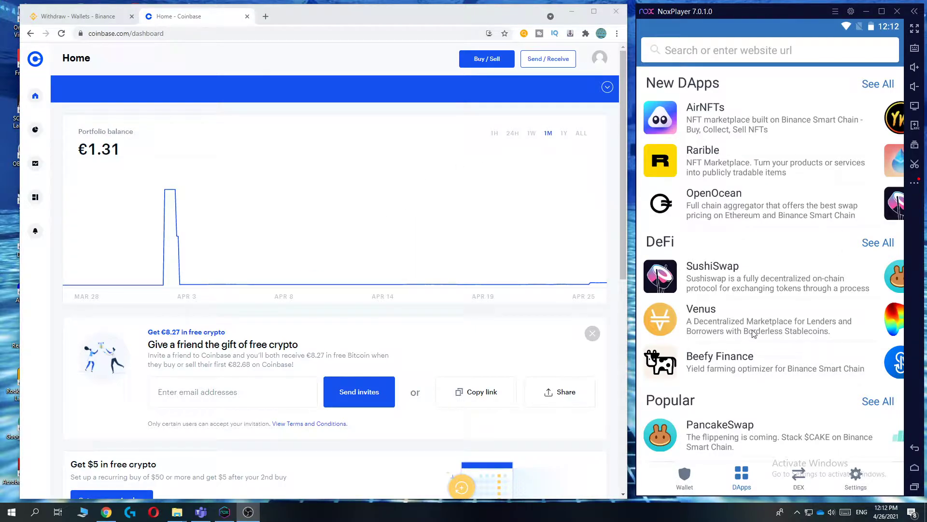
# Switch Trust Wallet from the DApps browser to the Wallet token overview
pyautogui.click(681, 478)
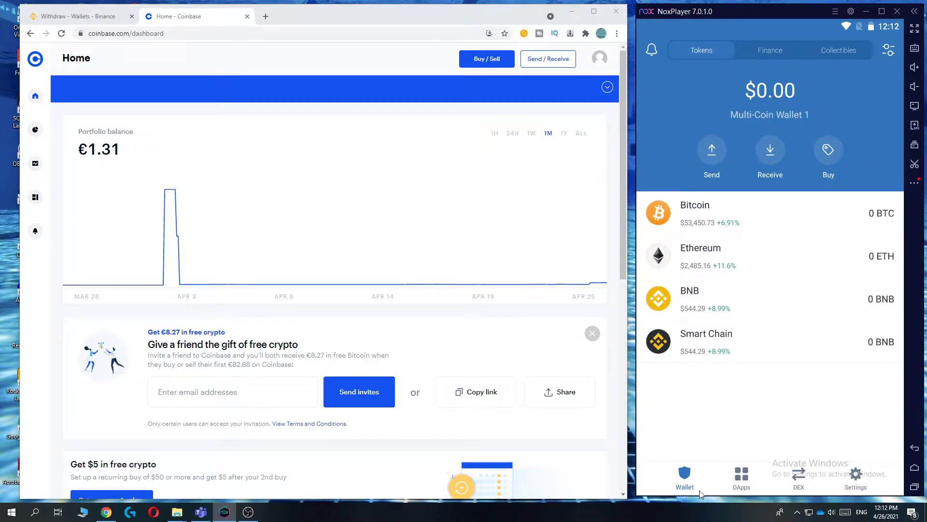
# Open Trust Wallet's Receive list and pick Bitcoin Cash to show its address QR code
pyautogui.click(769, 149)
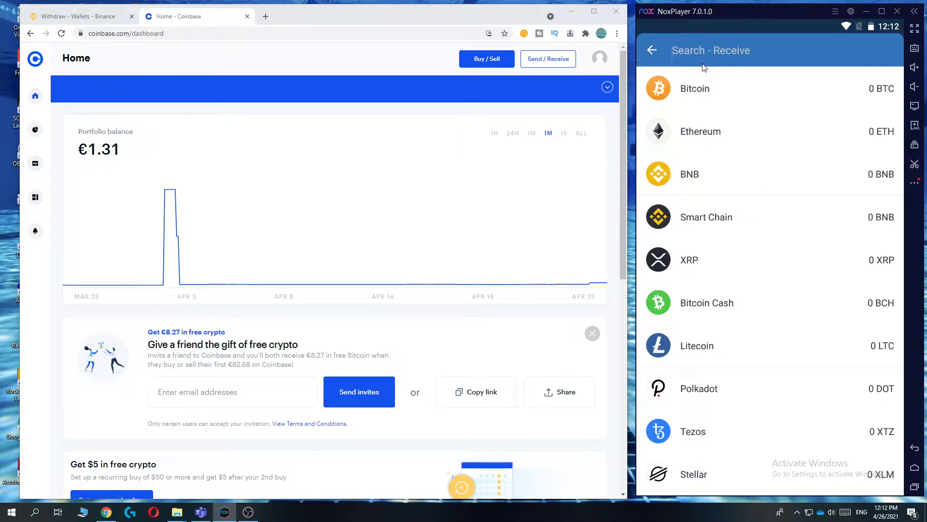
pyautogui.write('bch')
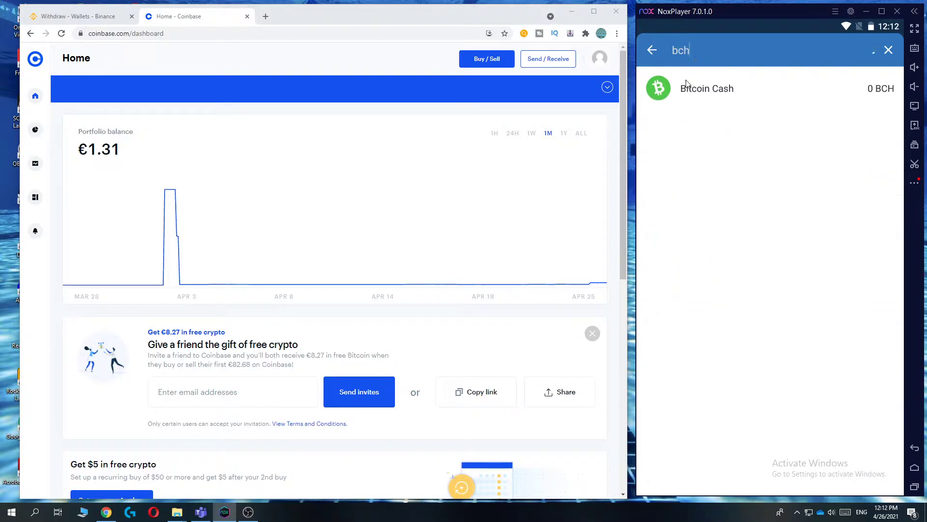
pyautogui.click(713, 86)
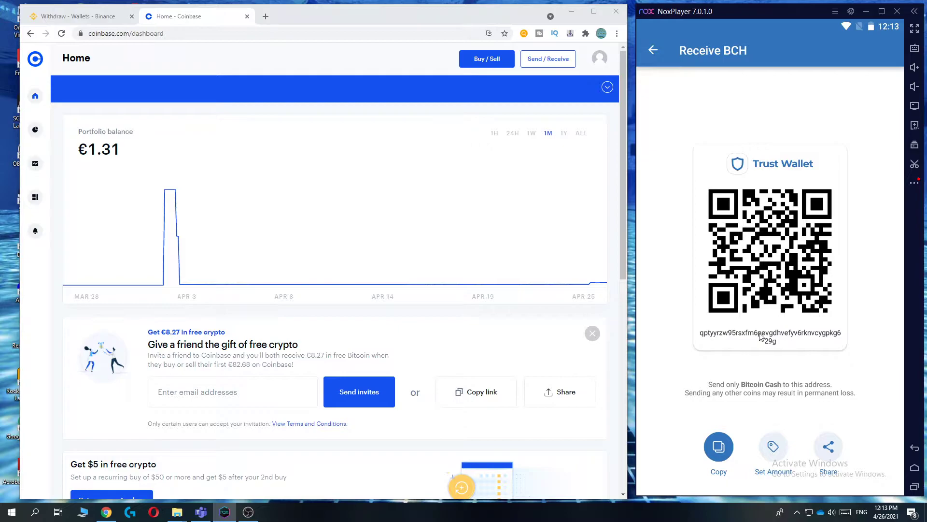
# Copy the Trust Wallet Bitcoin Cash address and open Coinbase's Send / Receive form
pyautogui.click(720, 447)
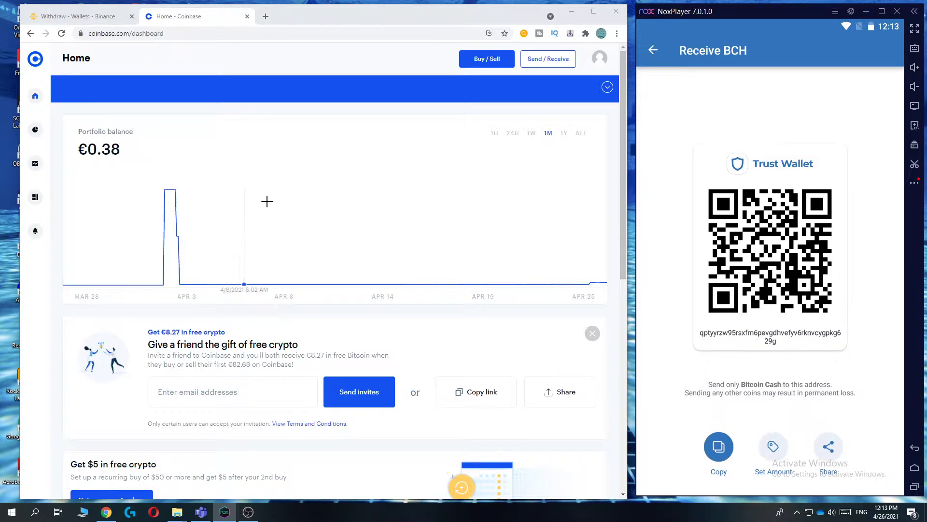
pyautogui.moveTo(199, 241)
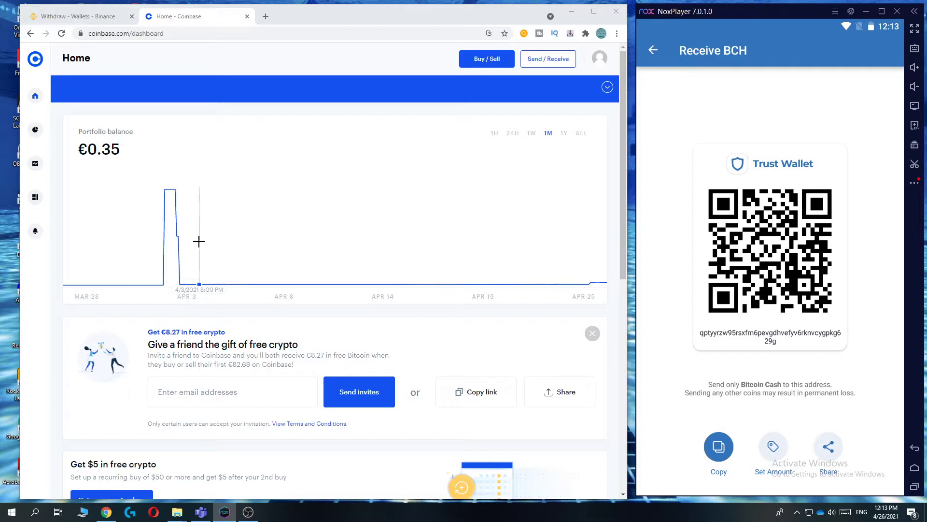
pyautogui.click(542, 61)
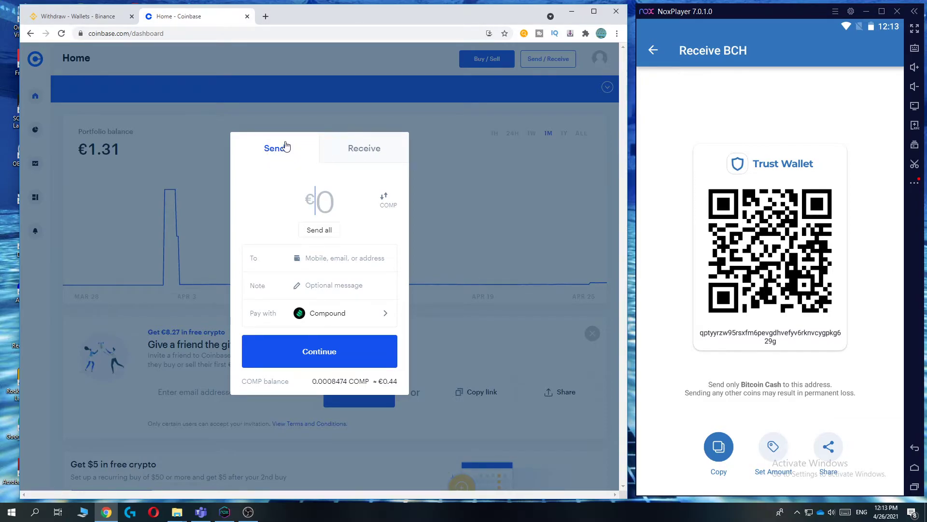
# Choose Bitcoin Cash as the Pay with asset in Coinbase's send form
pyautogui.click(321, 314)
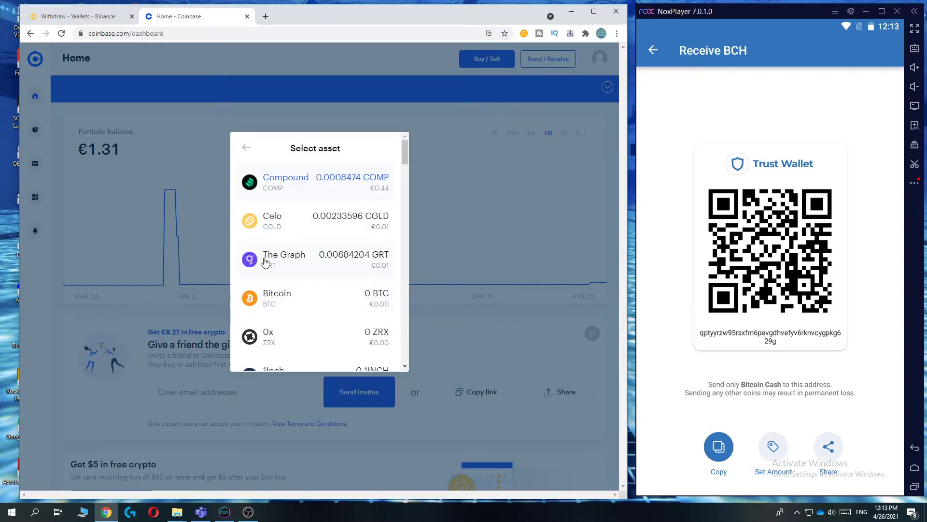
pyautogui.scroll(-1, 264, 261)
pyautogui.scroll(-2, 264, 257)
pyautogui.scroll(-2, 263, 254)
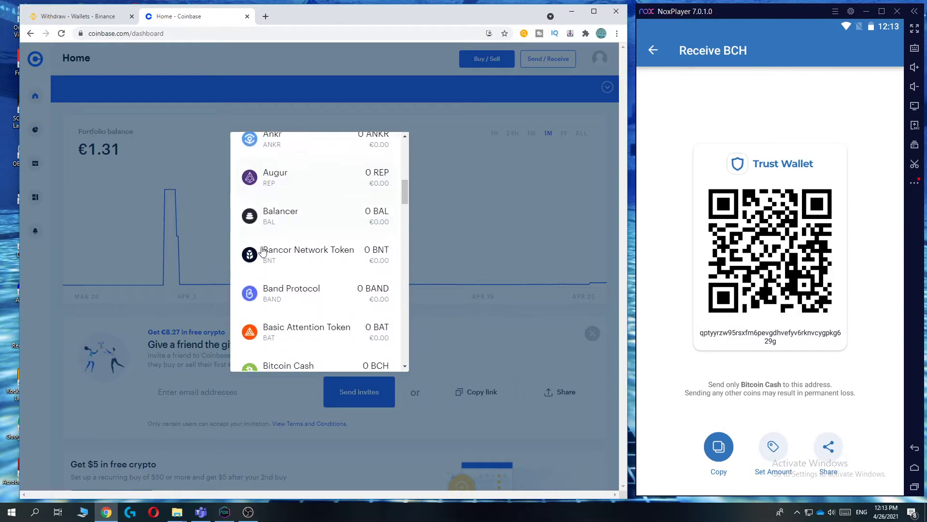
pyautogui.scroll(-2, 262, 250)
pyautogui.click(281, 232)
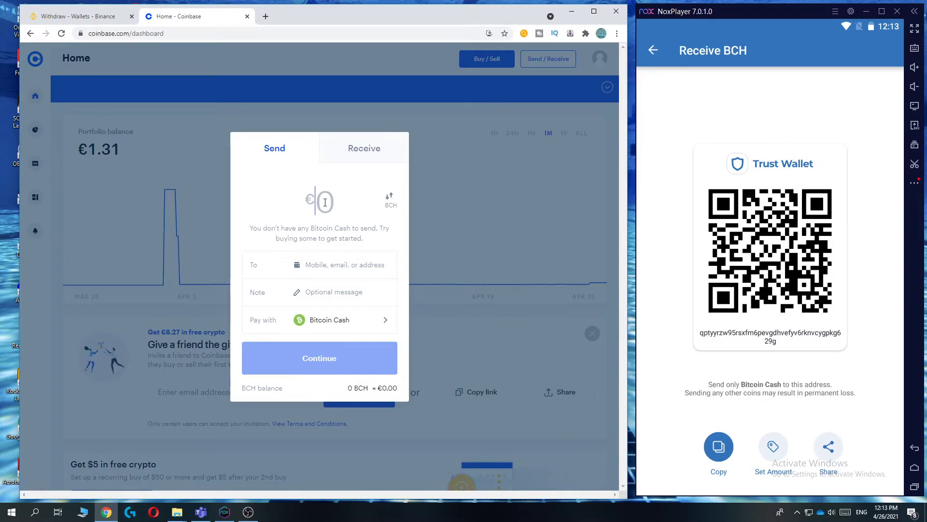
pyautogui.write('10')
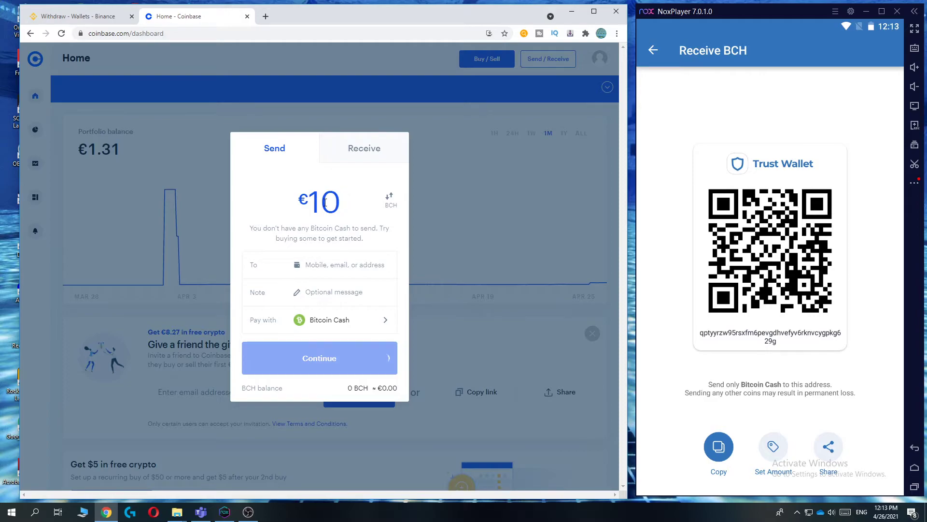
# Paste the Trust Wallet BCH address as recipient and begin the note 'here you go'
pyautogui.click(330, 265)
pyautogui.hotkey('ctrl', 'v')
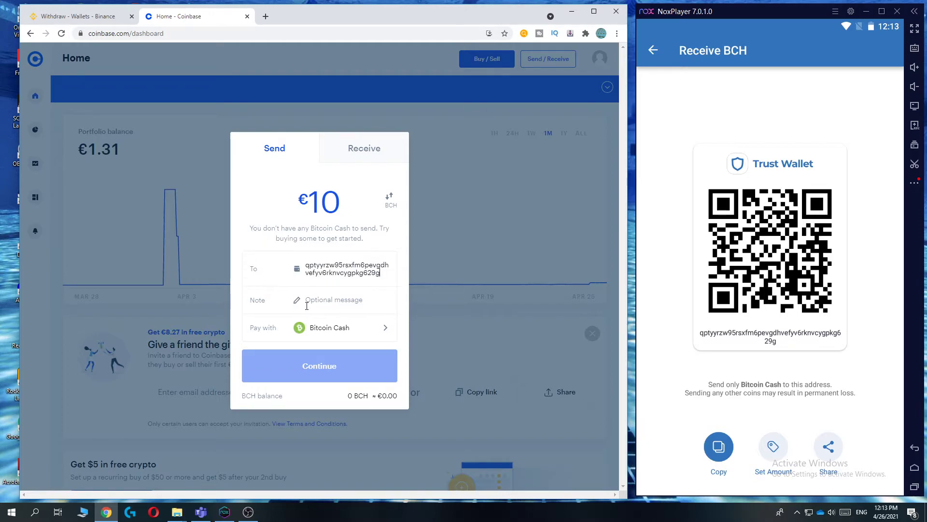
pyautogui.click(316, 302)
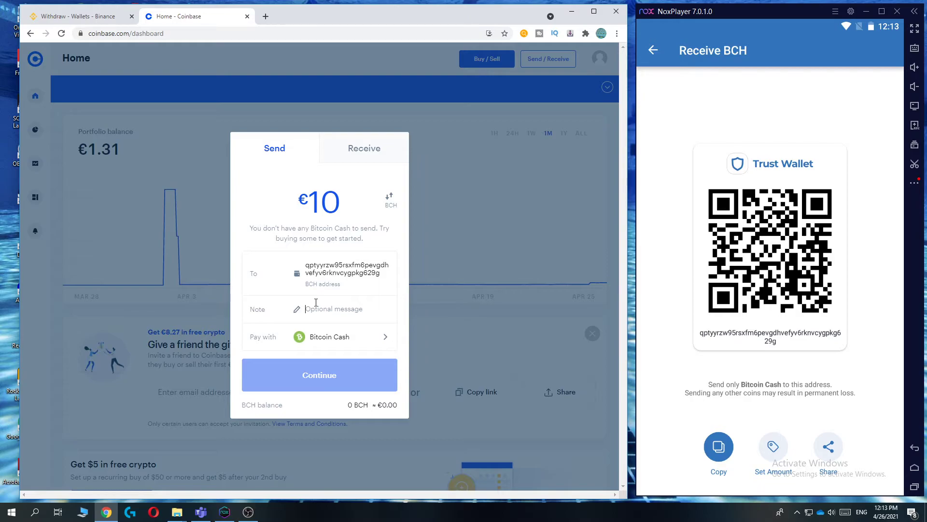
pyautogui.write('here ')
pyautogui.write('you go')
# Delete the 10 from the amount field and dismiss the Send form
pyautogui.moveTo(310, 202); pyautogui.dragTo(353, 199)
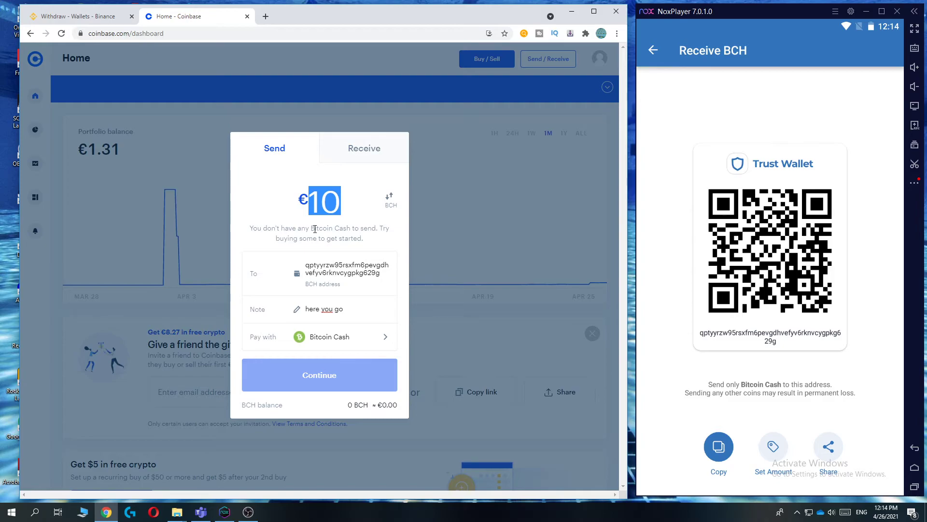
pyautogui.press('BackSpace')
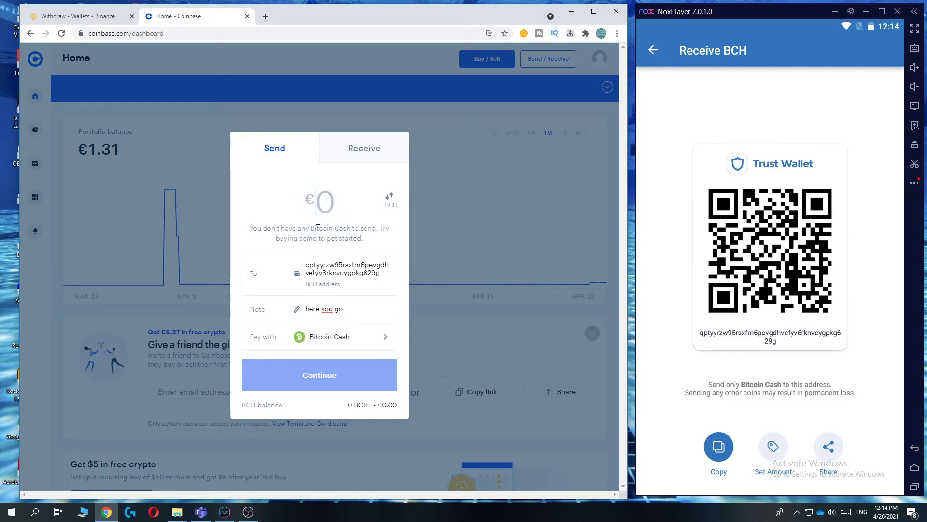
pyautogui.click(176, 182)
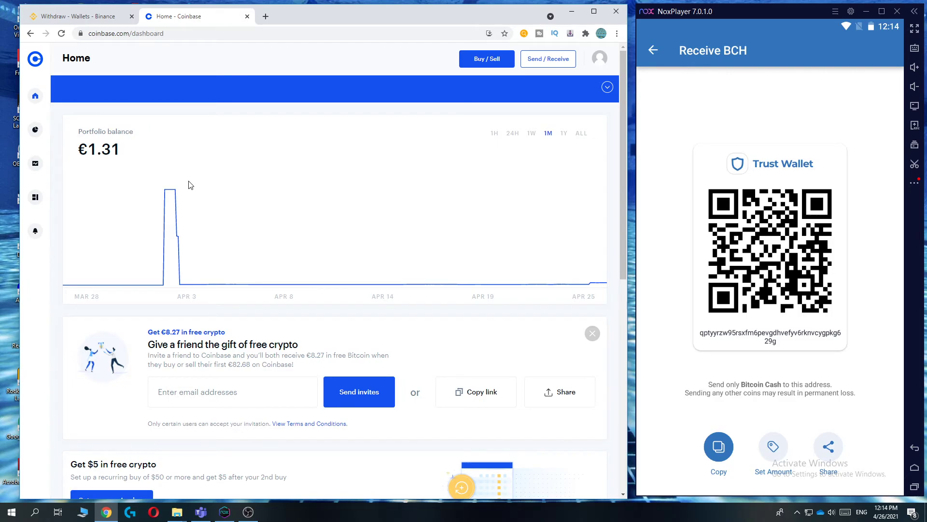
pyautogui.moveTo(403, 227)
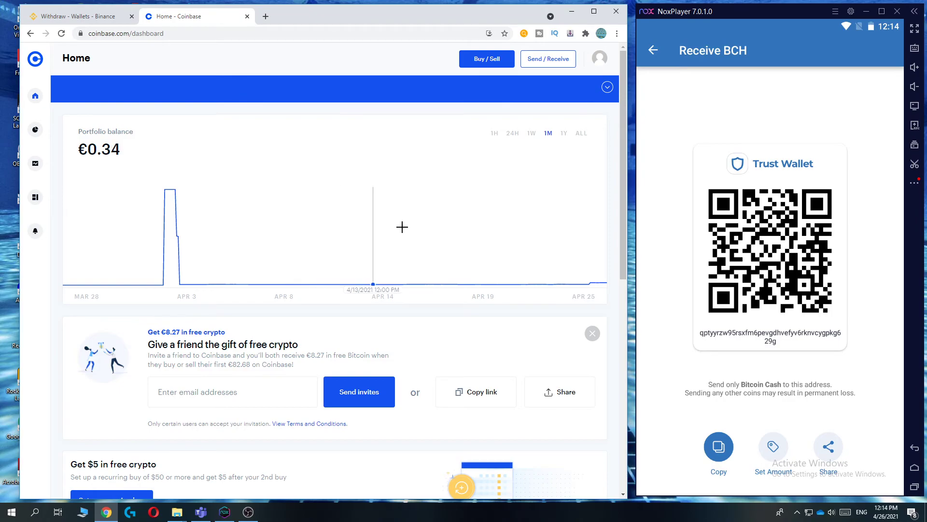
# Back out of Receive BCH and clear the coin search to reach Trust Wallet's Tokens overview
pyautogui.click(652, 49)
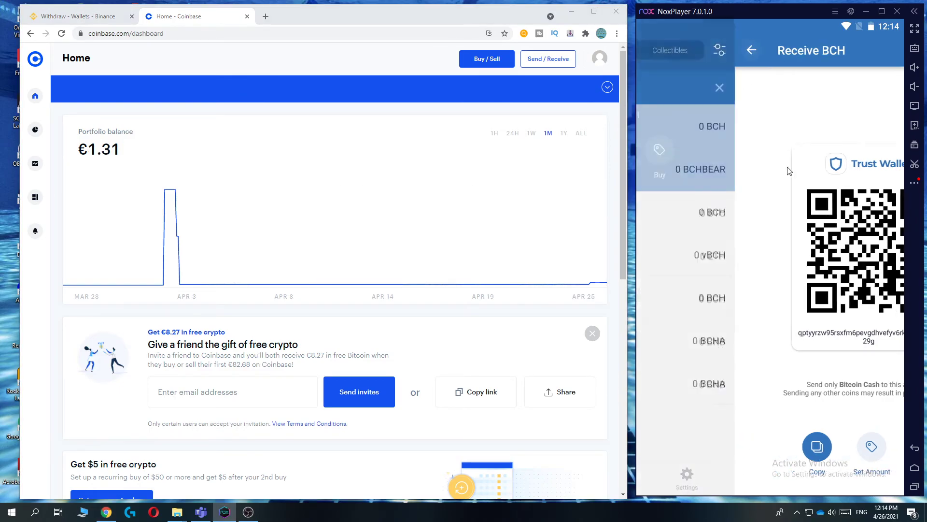
pyautogui.click(886, 50)
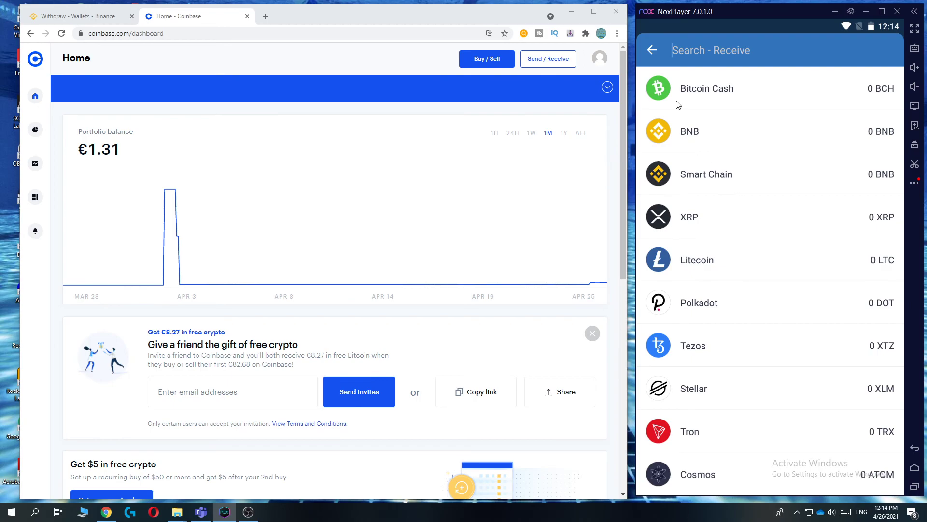
pyautogui.click(653, 51)
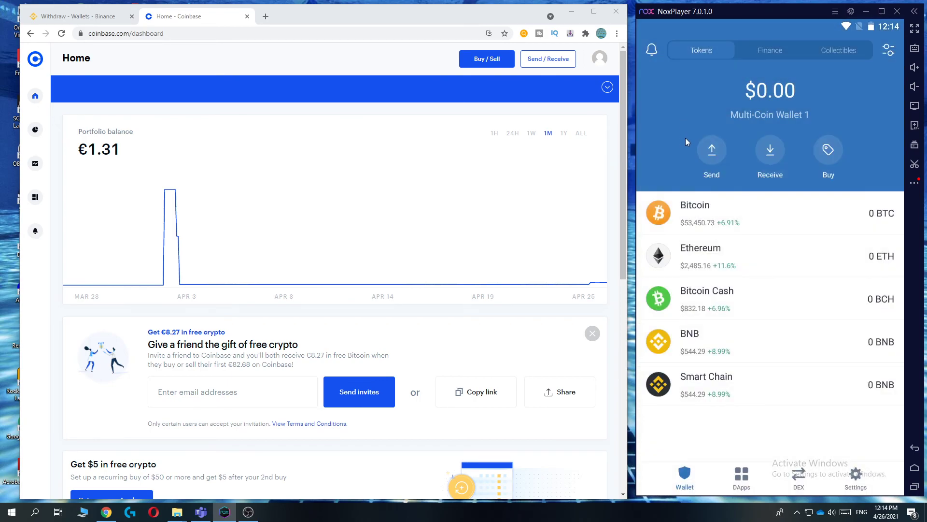